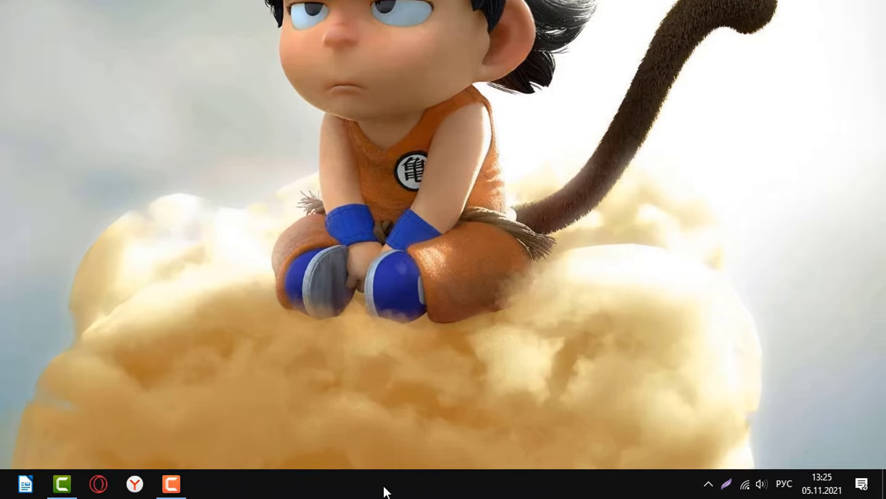
Open the full Services console from Task Manager's list of services.
right_click(530, 492)
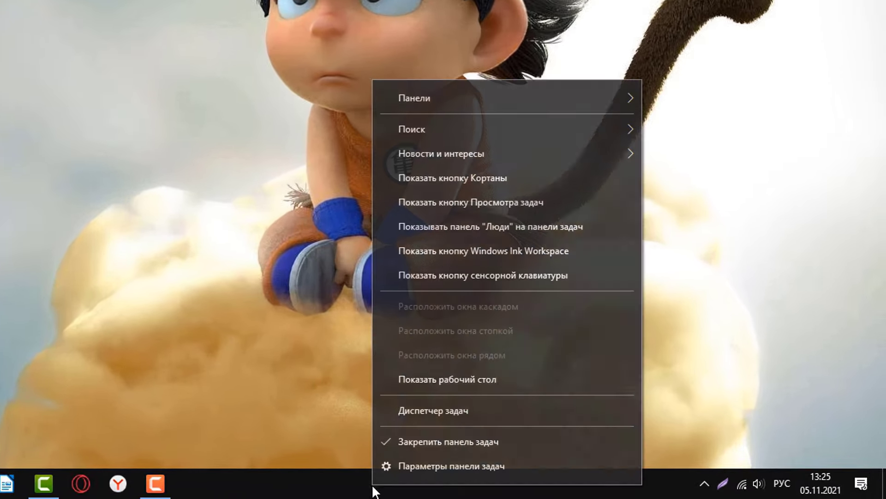
click(433, 410)
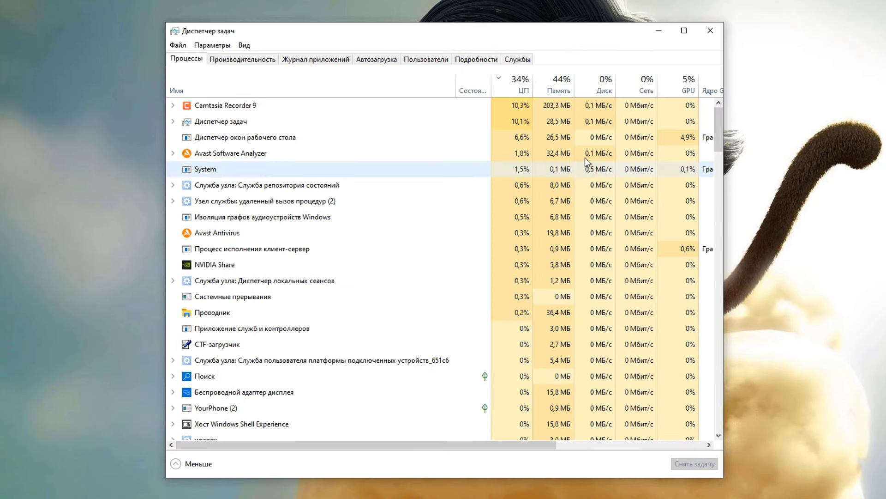
click(519, 59)
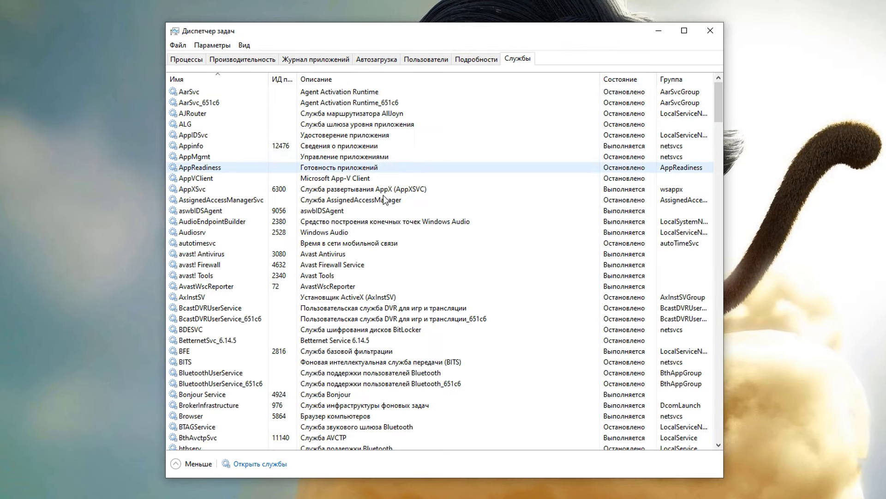
click(273, 464)
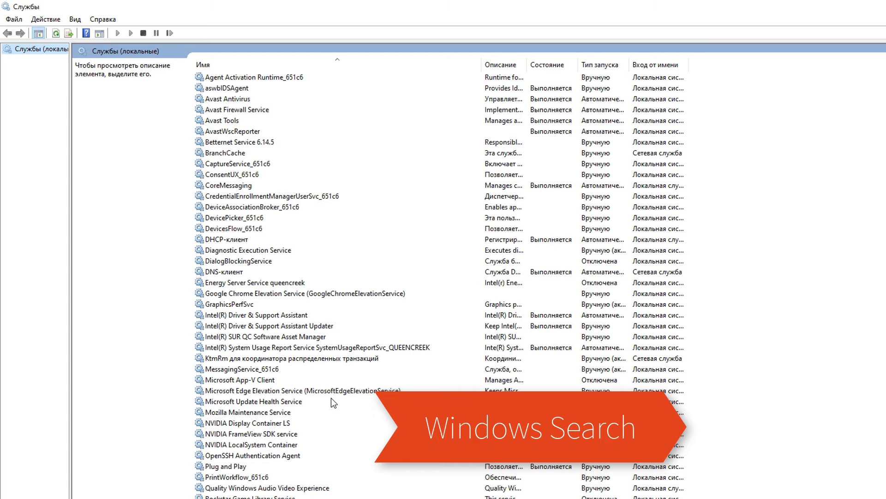
Set the Windows Search service's startup type to Автоматически (отложенный запуск), apply it and start the service.
scroll(330, 396, down, 7)
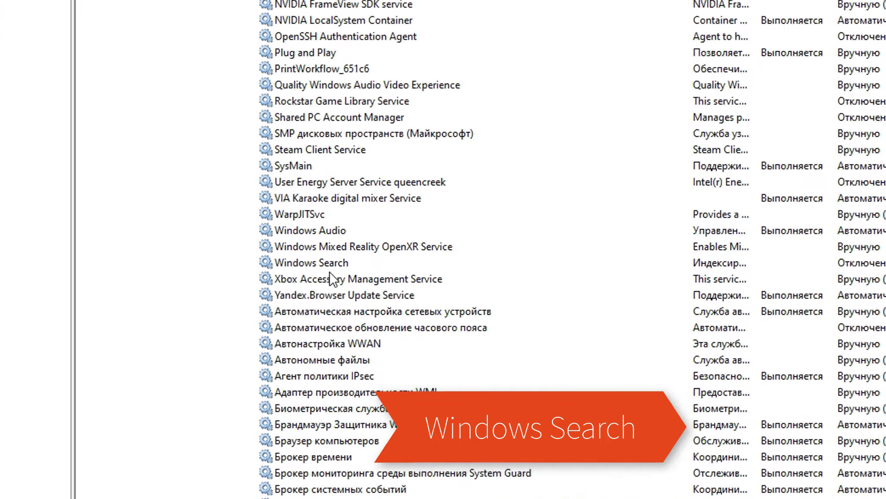
double_click(324, 266)
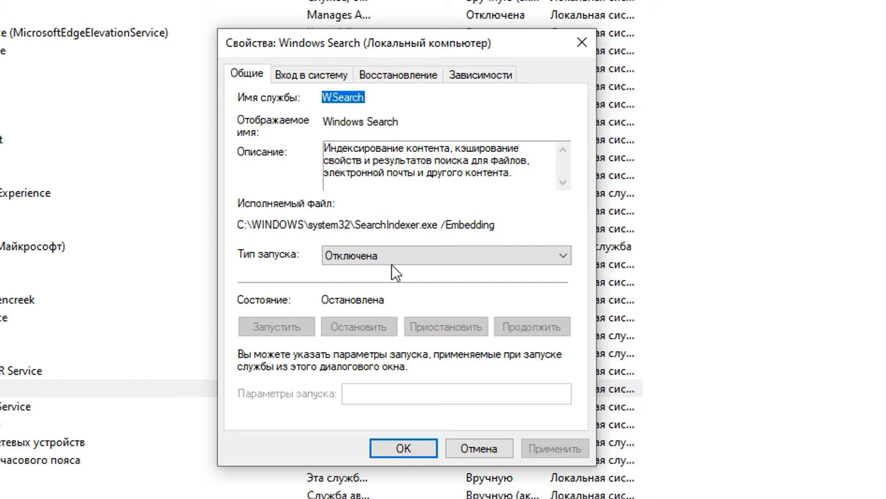
click(382, 255)
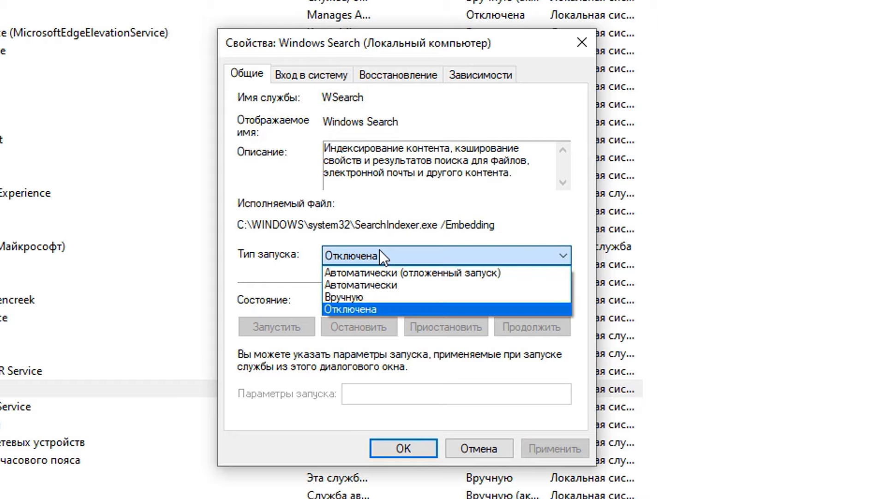
click(409, 273)
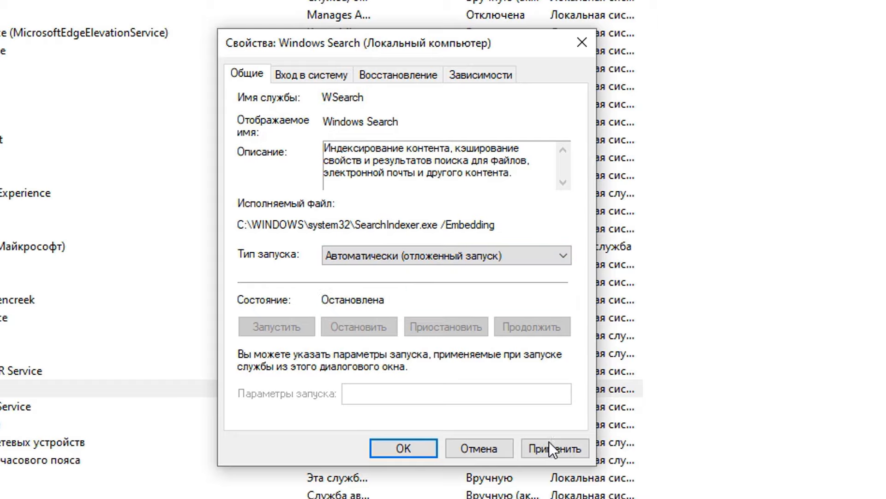
click(549, 442)
click(278, 324)
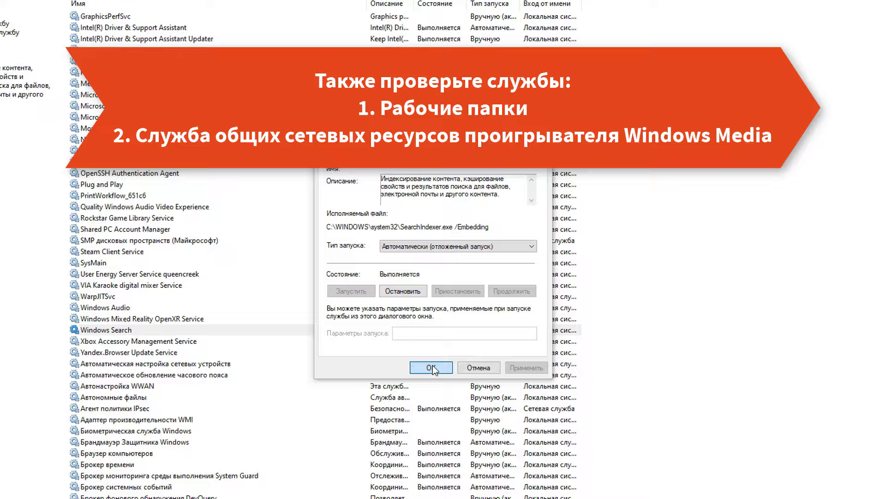
click(408, 441)
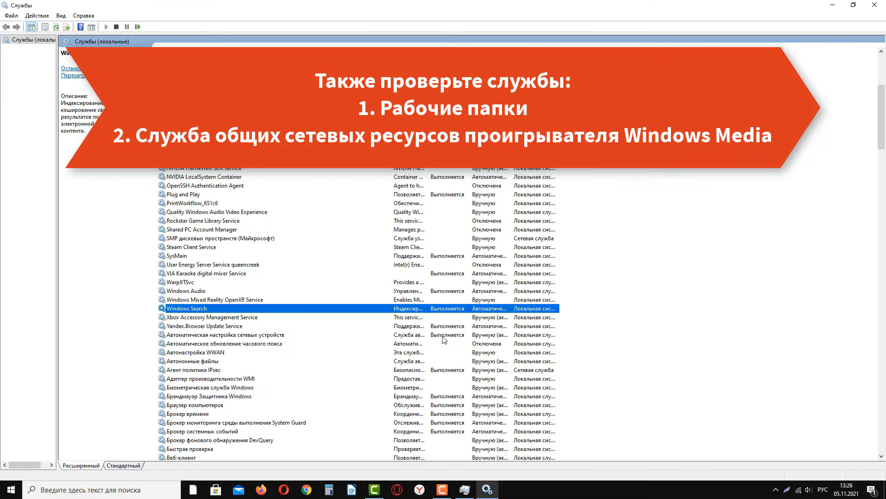
click(72, 486)
key(Escape)
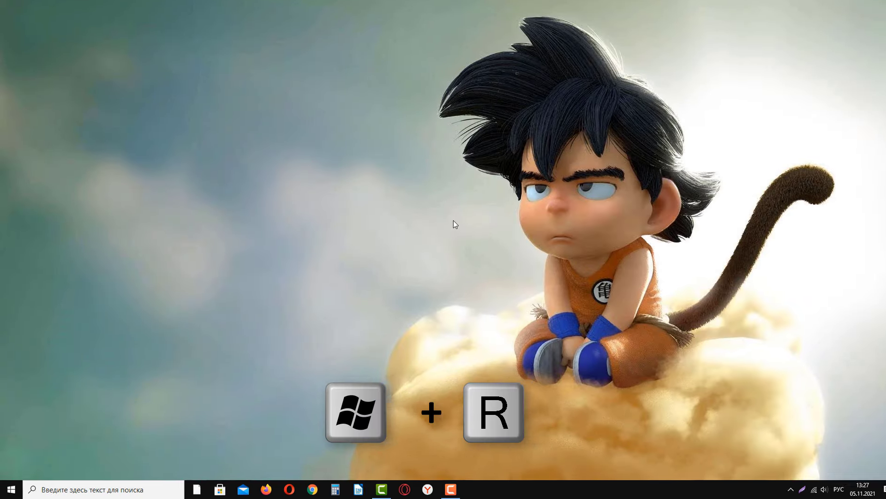
Open the Control Panel by running the command control.
key(super+r)
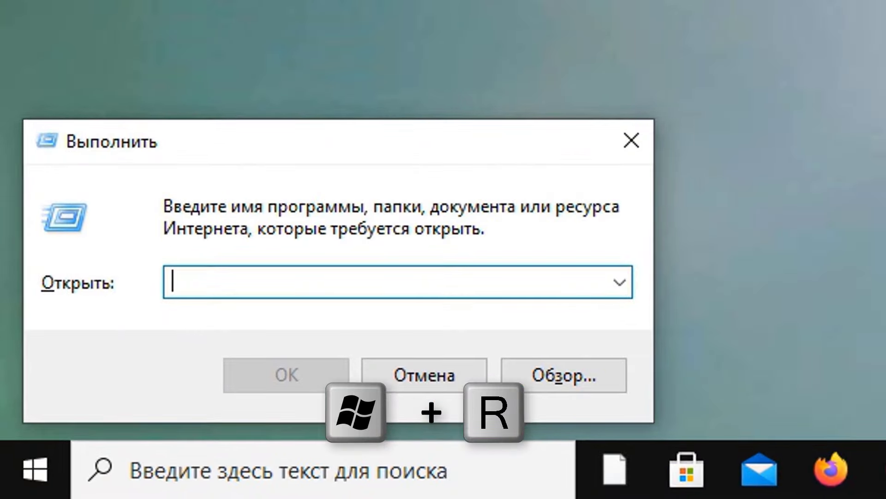
text(control)
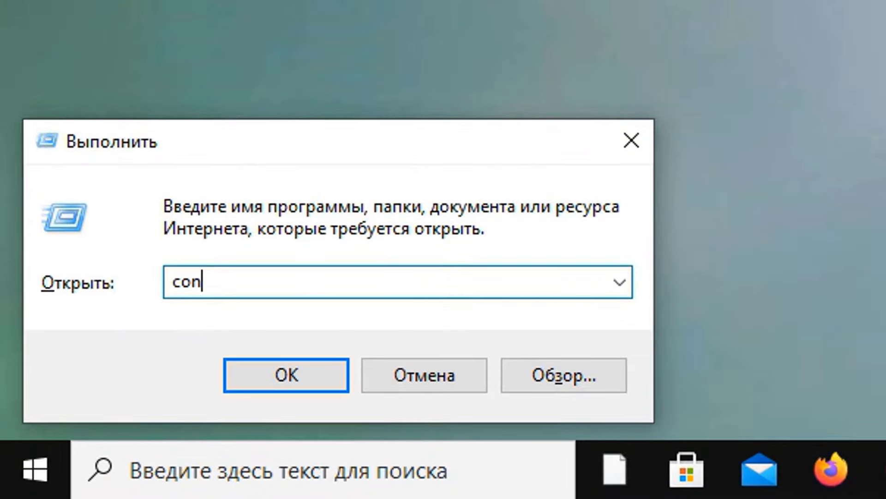
click(306, 372)
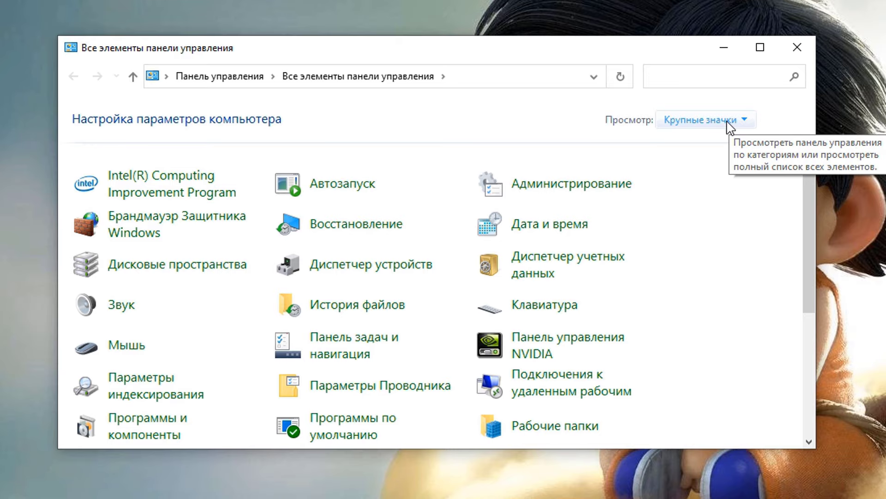
Switch the Control Panel view to Категория and back to Крупные значки.
click(729, 121)
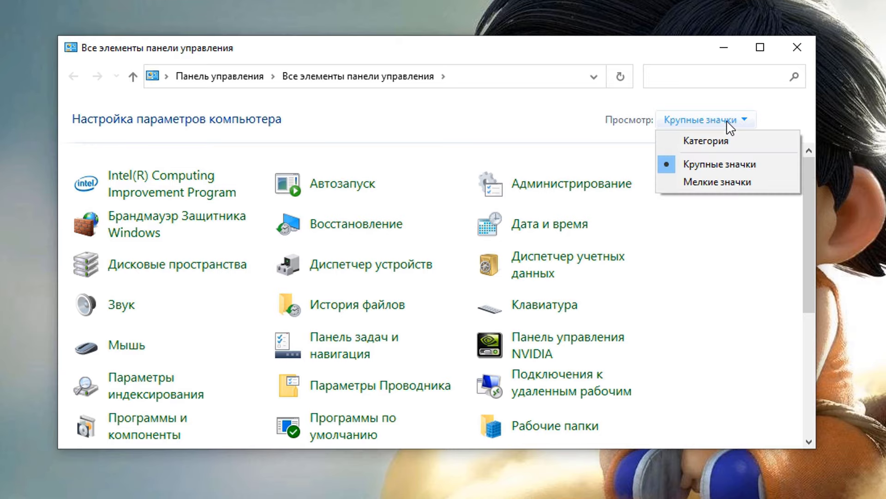
click(713, 139)
click(695, 131)
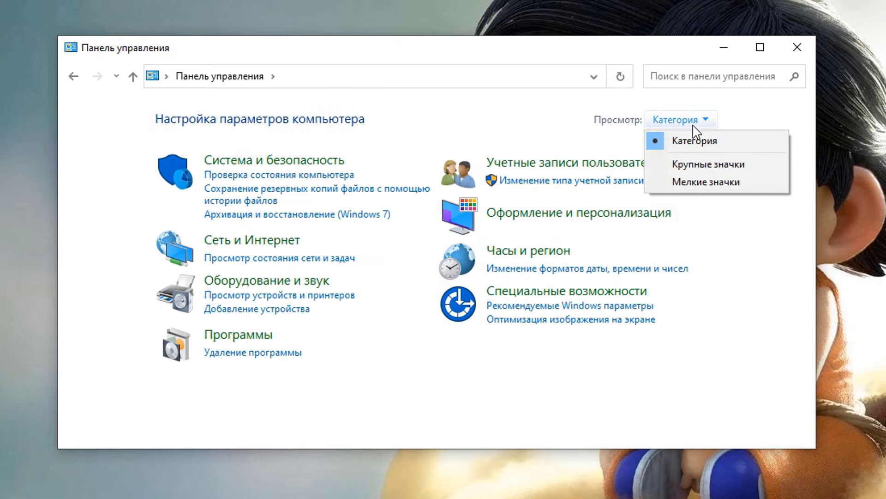
click(693, 163)
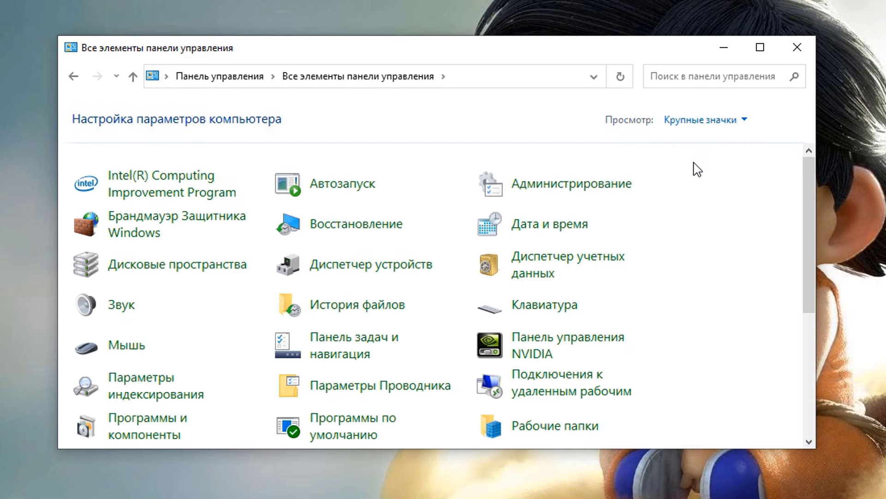
Rebuild the search index from the advanced settings of Параметры индексирования and accept the rebuild.
click(162, 378)
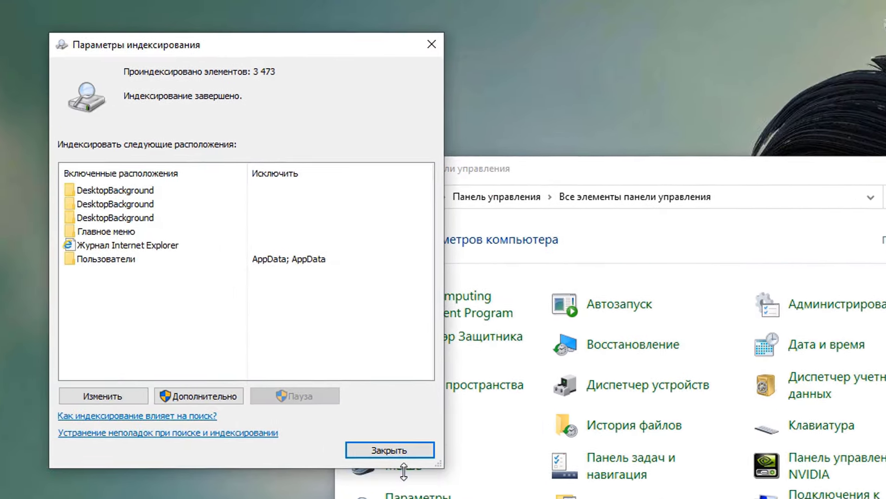
click(196, 397)
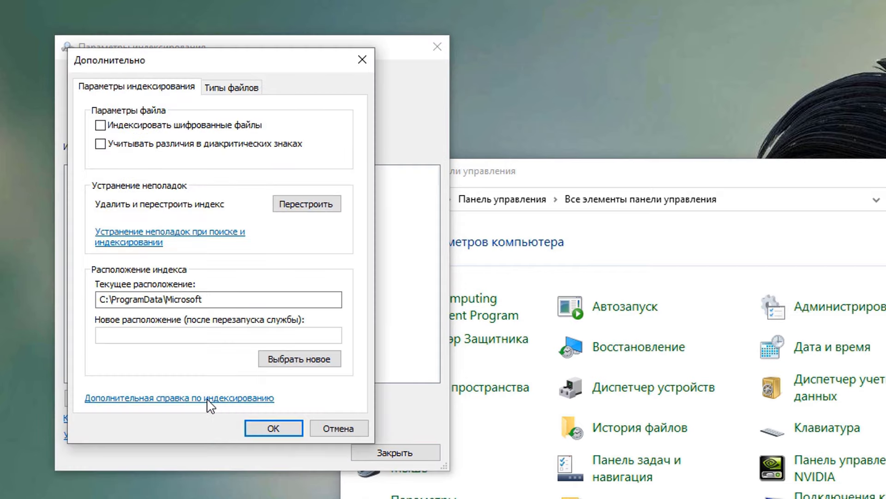
click(304, 205)
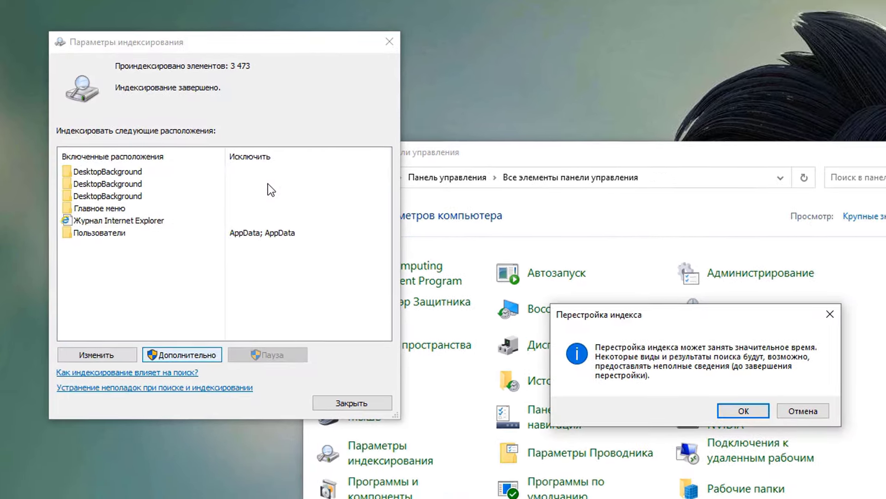
click(742, 411)
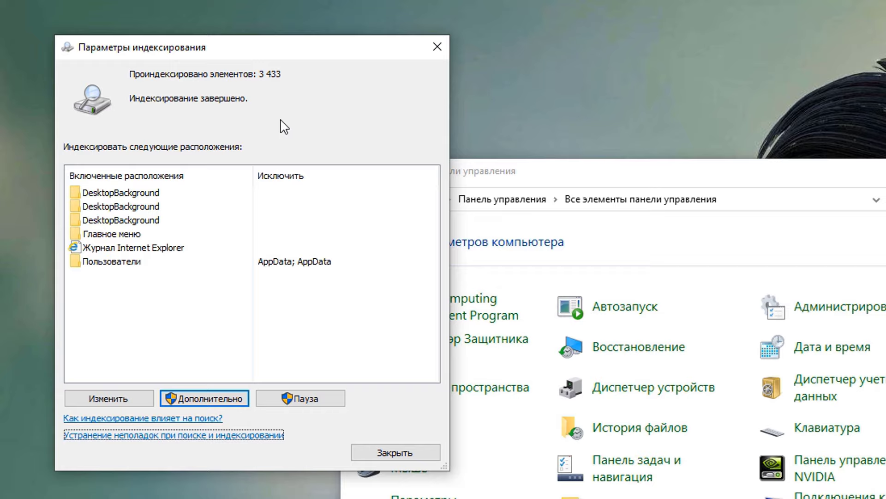
Run the search and indexing troubleshooter for "Не удается начать поиск или просмотреть результаты" and retry the repair as administrator.
click(194, 435)
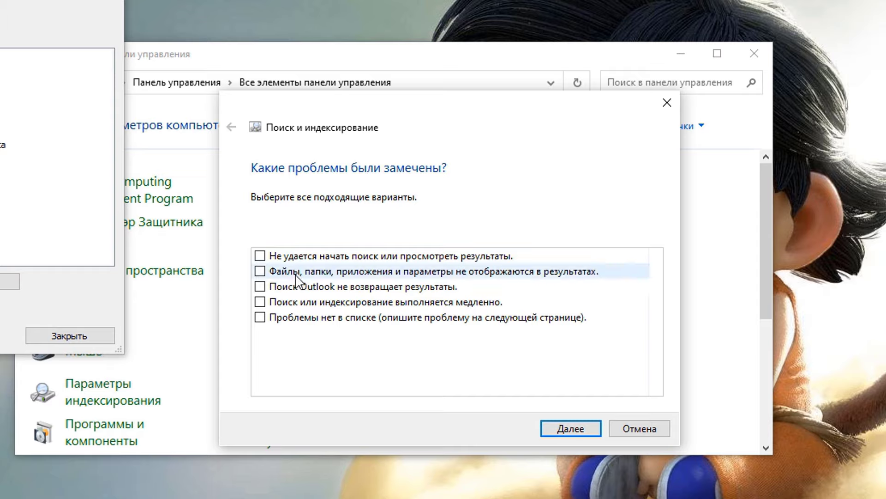
click(261, 257)
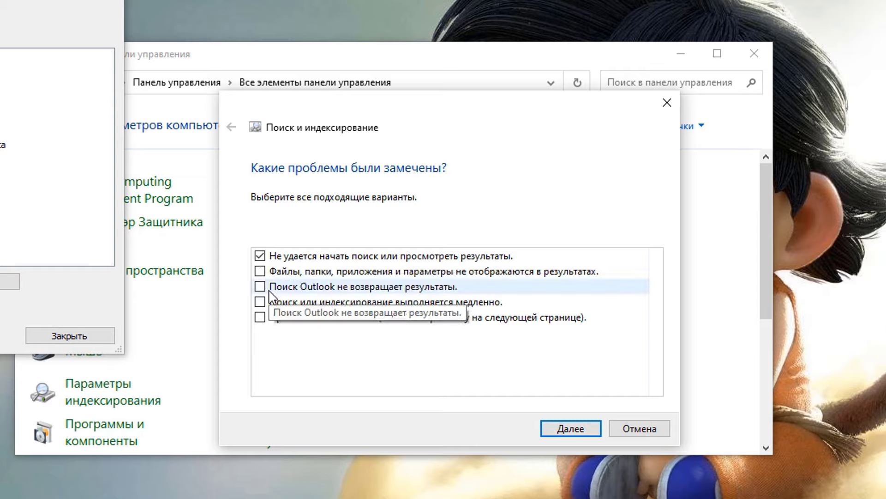
click(572, 430)
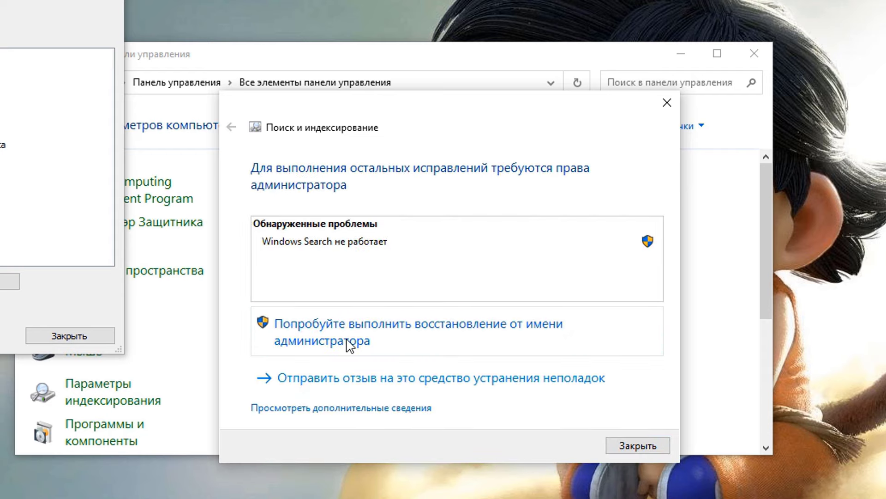
click(363, 338)
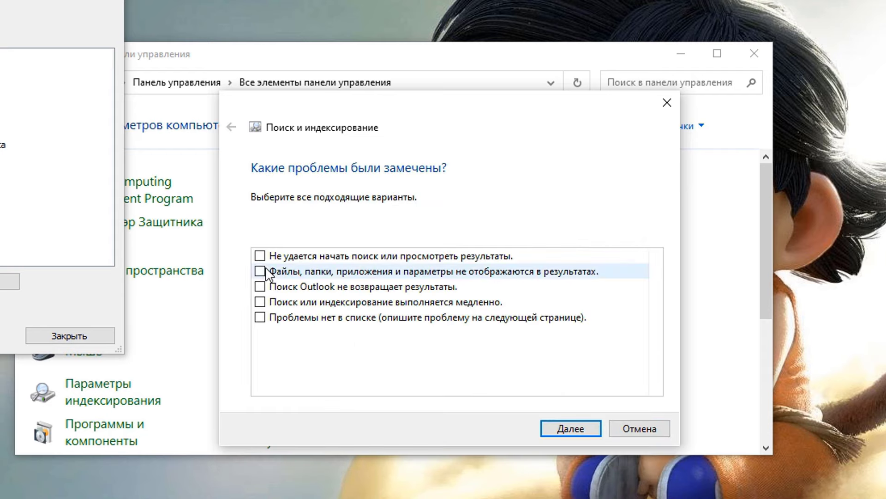
Choose "Не удается начать поиск или просмотреть результаты" in the administrator troubleshooter, run the repair and close it when finished.
click(260, 256)
click(570, 428)
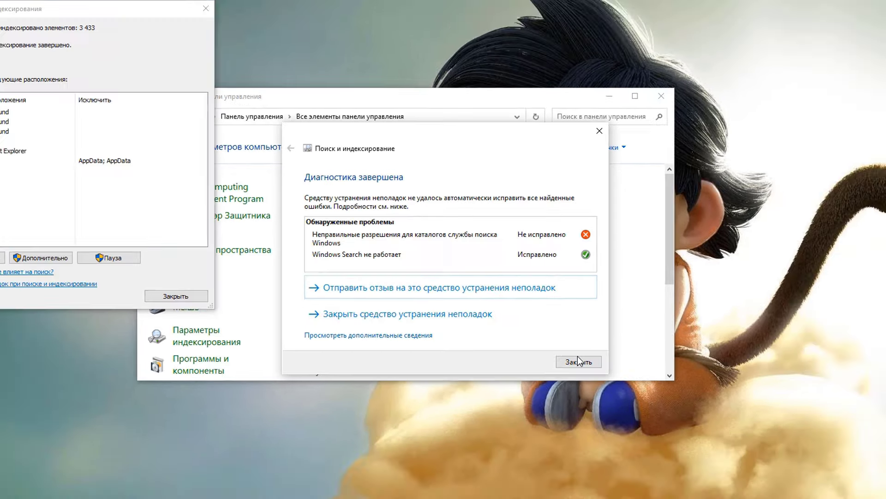
click(635, 429)
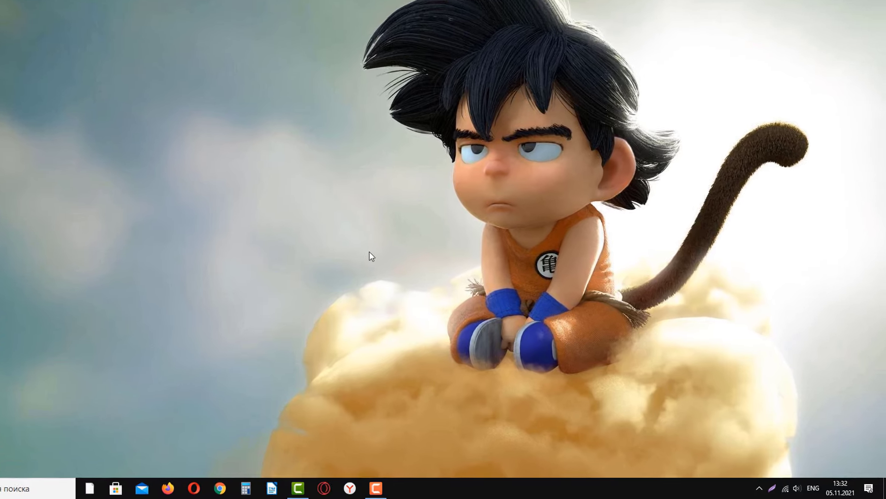
Launch PowerShell with administrator rights as a new task from Task Manager.
right_click(490, 488)
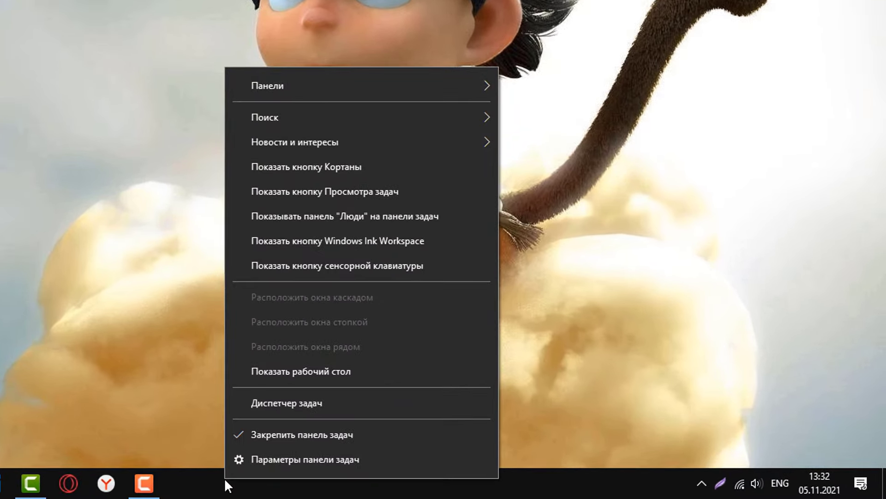
click(306, 401)
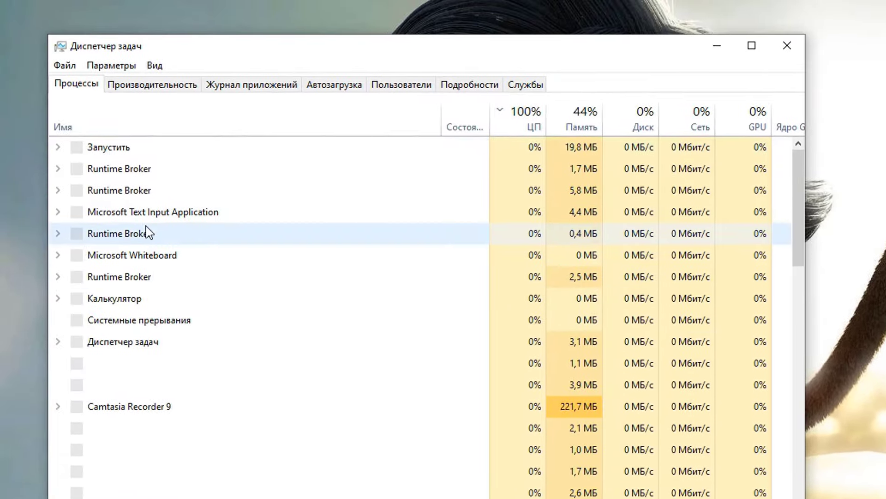
click(65, 65)
click(84, 86)
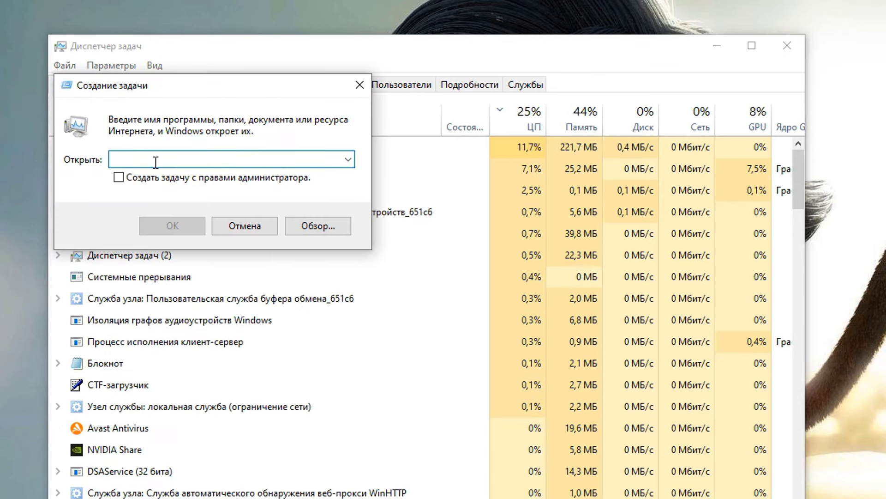
text(PowerShell)
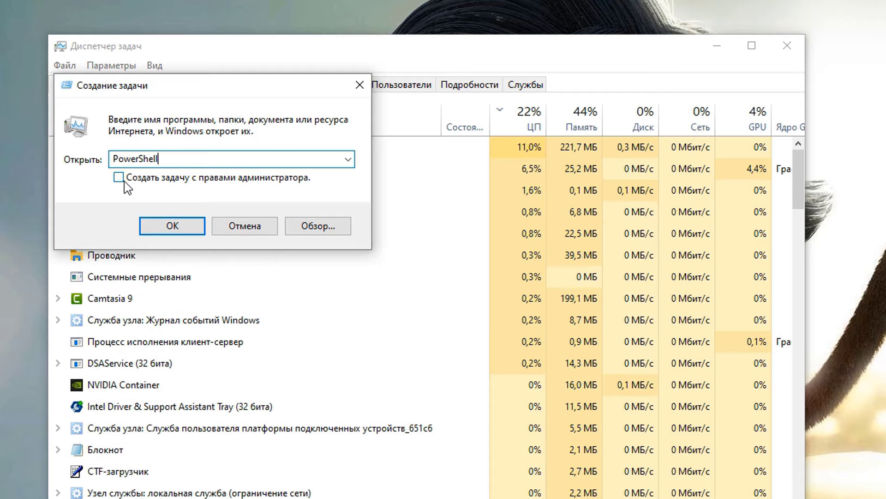
click(124, 181)
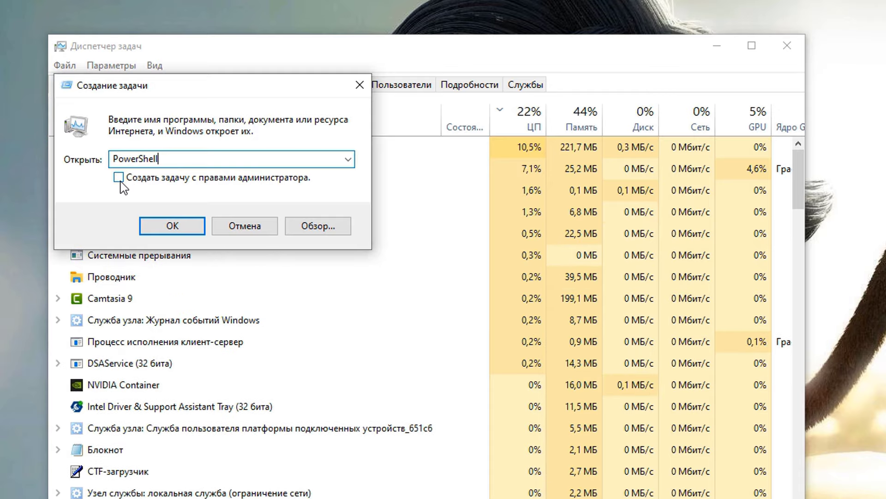
click(155, 227)
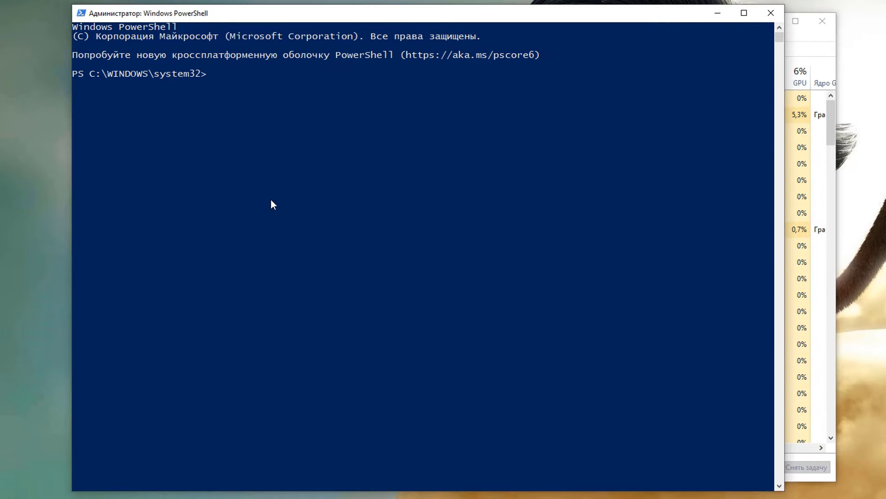
Run the command PowerShell -ExecutionPolicy Unrestricted in the administrator console.
text(PowerShell -ExecutionPolicy Unrestricted)
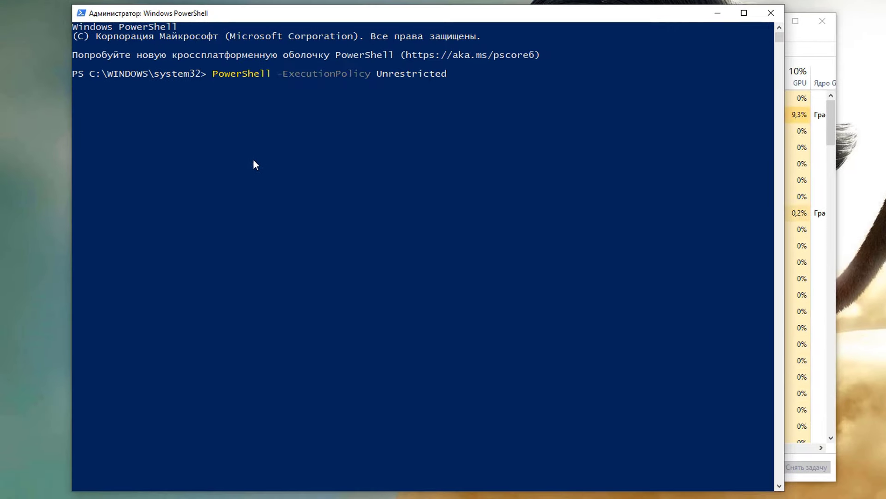
key(Return)
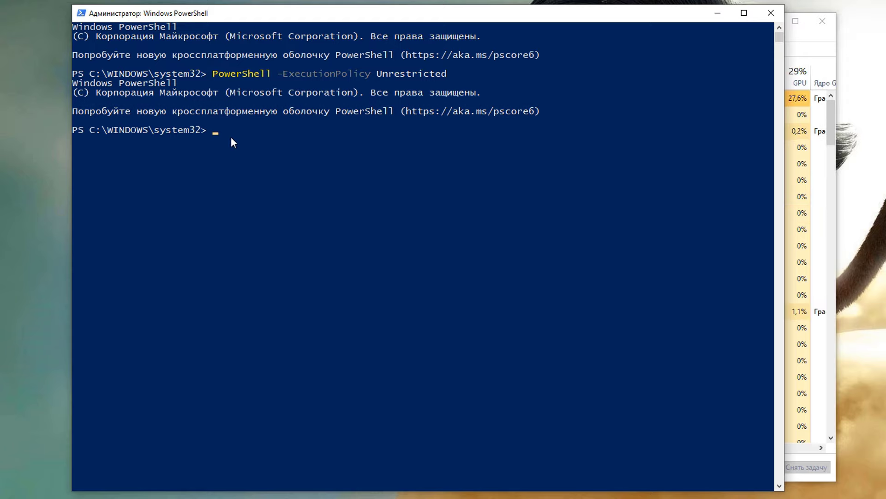
Run Get-AppXPackage -AllUsers |Where-Object {$_.InstallLocation -like "*SystemApps*"} | Foreach {Add-AppxPackage -DisableDevelopmentMode -Register "$($_.InstallLocation)\AppXManifest.xml"} in the administrator console.
text(Get-AppXPackage -AllUsers |Where-Object {$_.InstallLocation -like "*SystemApps*"} | Foreach {Add-AppxPackage -DisableDevelopmentMode -Register "$($_.InstallLocation)\AppXManifest.xml"})
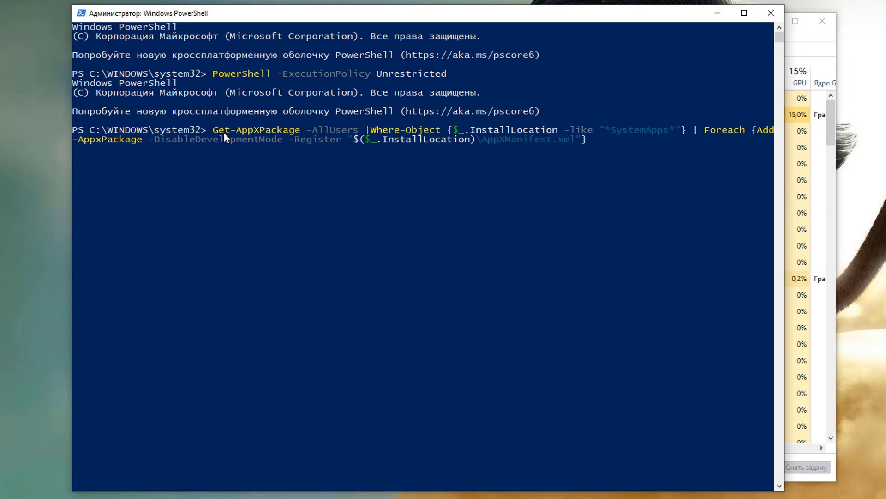
key(Return)
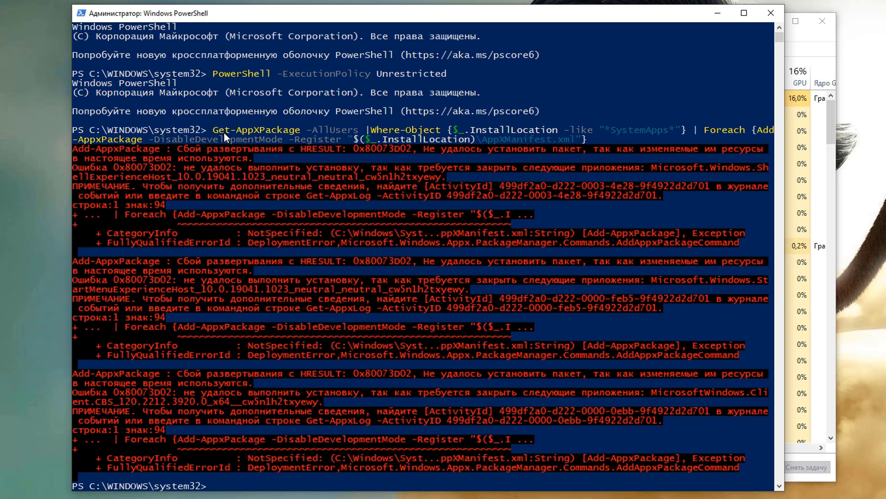
Run $manifest = (Get-AppxPackage Microsoft.WindowsStore).InstallLocation + '\AppxManifest.xml' ; Add-AppxPackage -DisableDevelopmentMode -Register $manifest, and close the console and Task Manager.
right_click(238, 484)
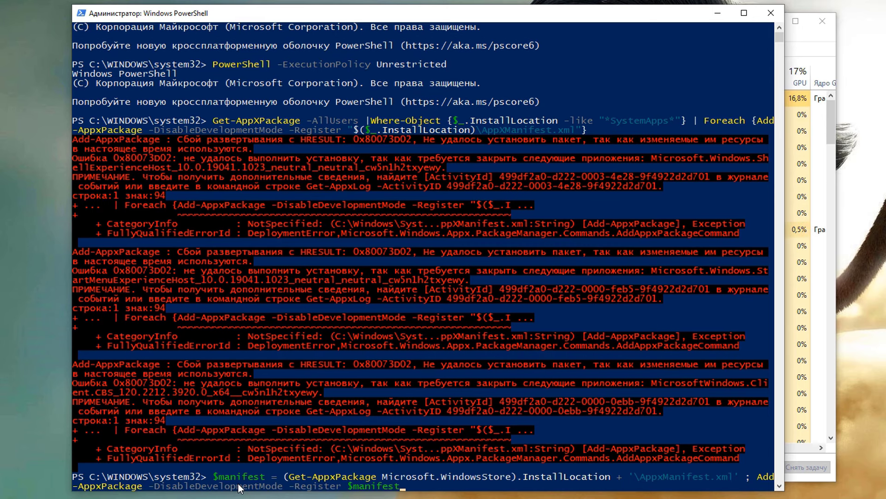
key(Return)
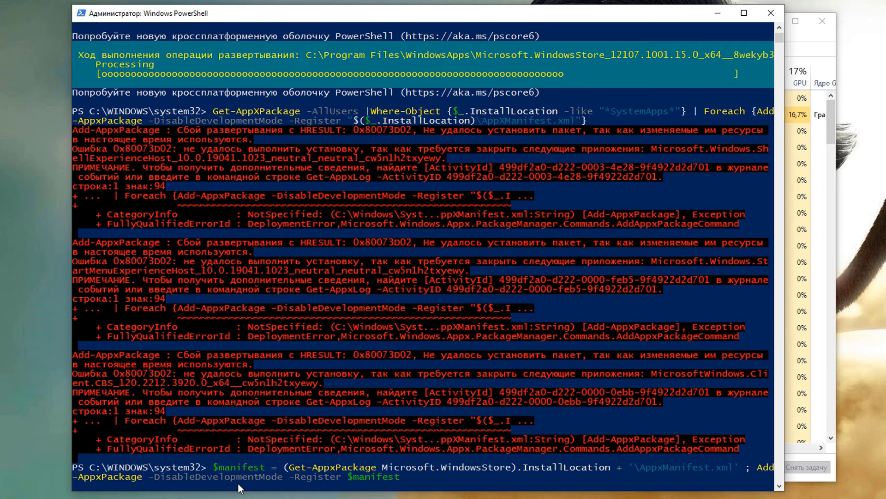
click(762, 16)
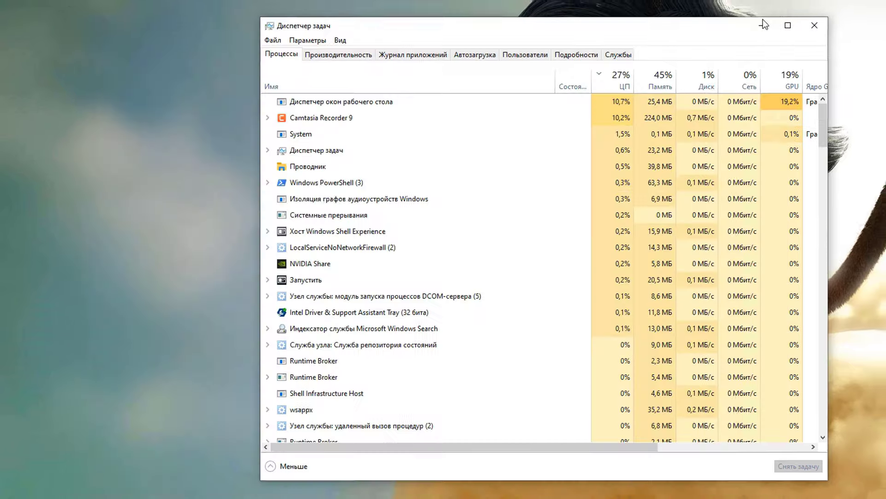
click(709, 81)
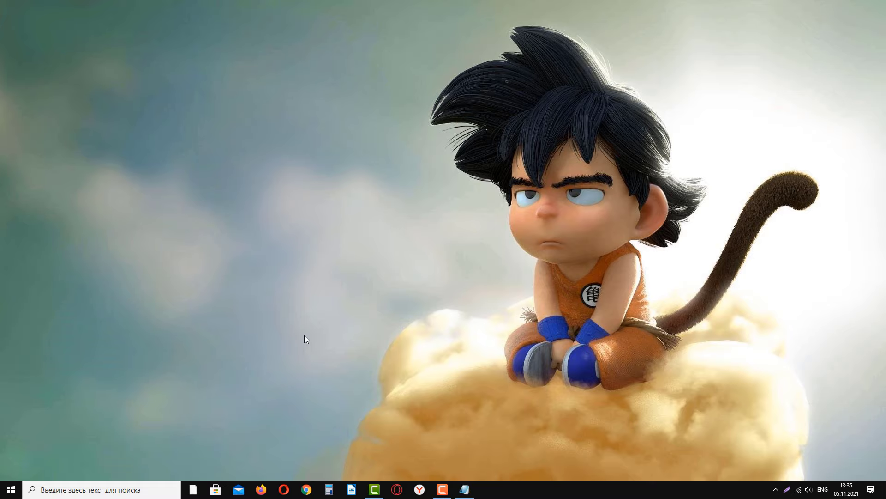
Open the folder C:\Windows\system32 with the Run dialog.
key(super+r)
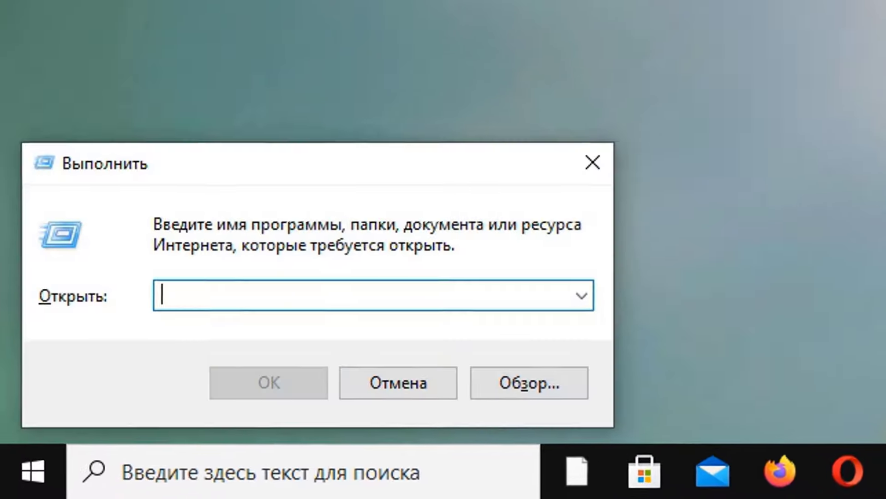
text(C:\Windows\system32)
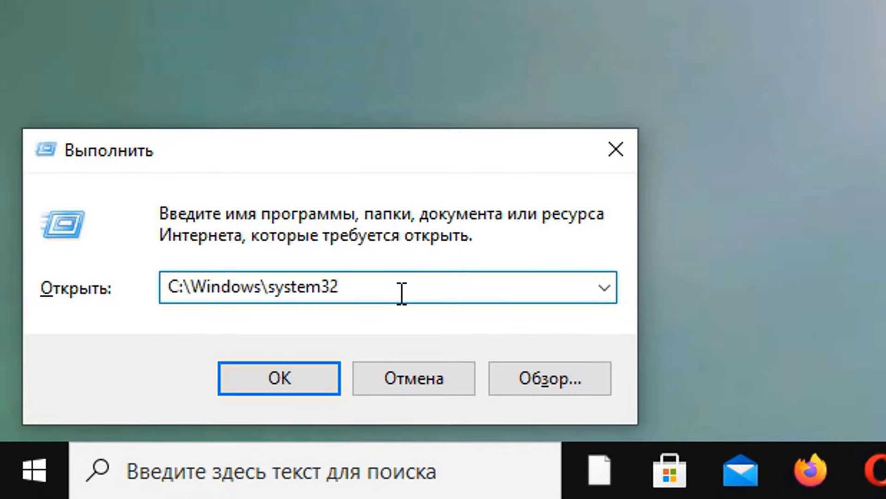
key(Return)
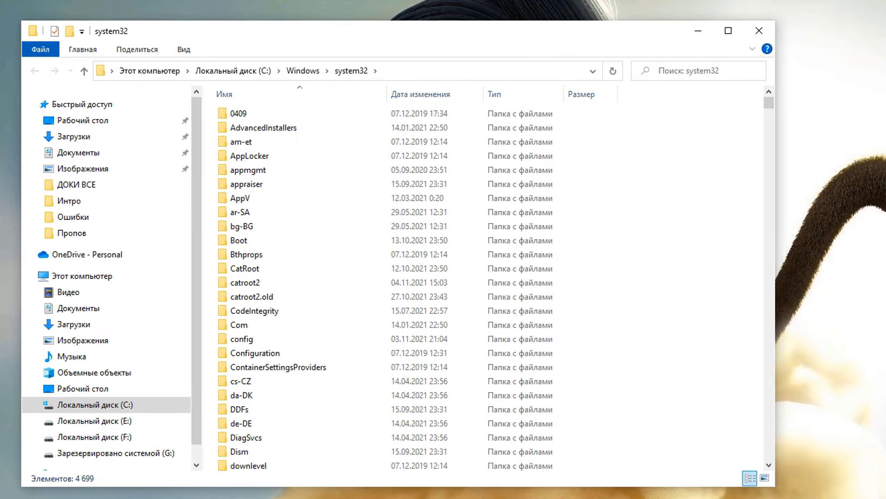
Find the ctfmon application in the system32 folder and send a copy of it to the Documents folder.
drag(769, 102, 752, 172)
scroll(322, 313, up, 7)
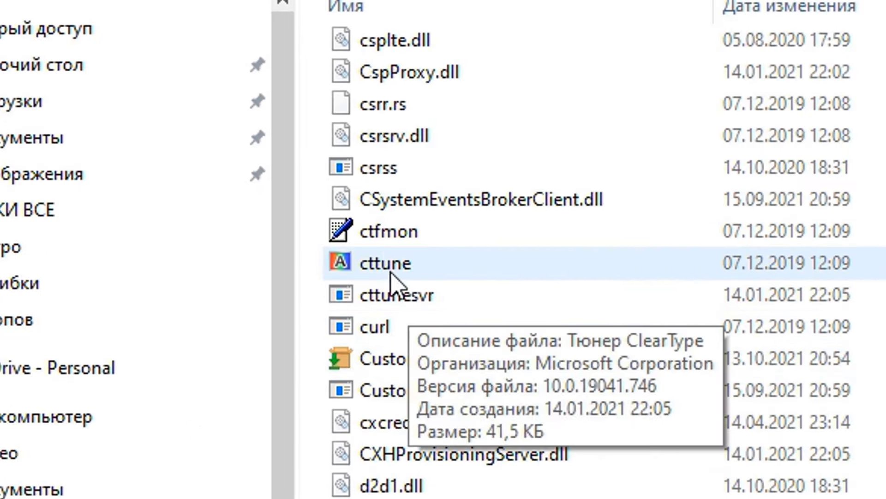
click(238, 194)
right_click(376, 231)
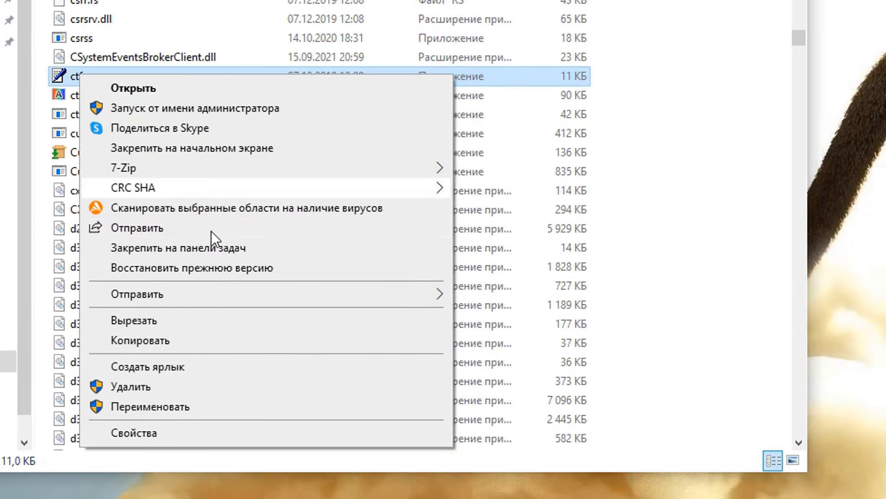
mouse_move(211, 297)
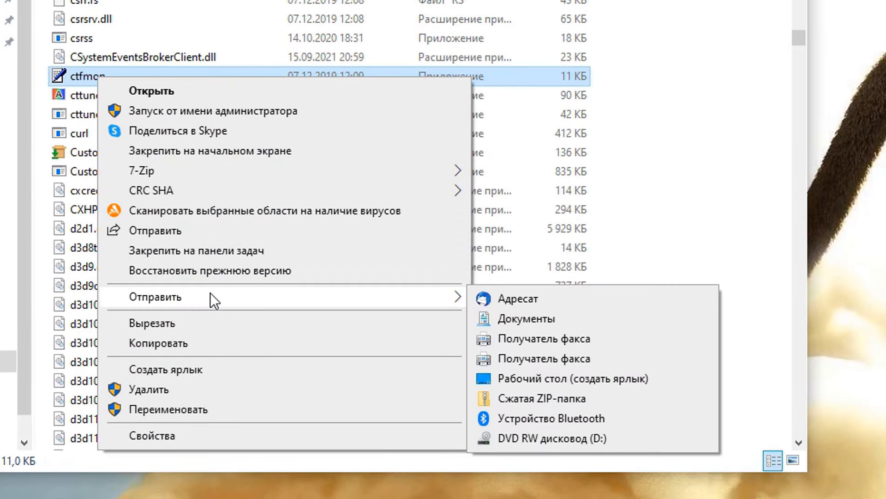
click(510, 378)
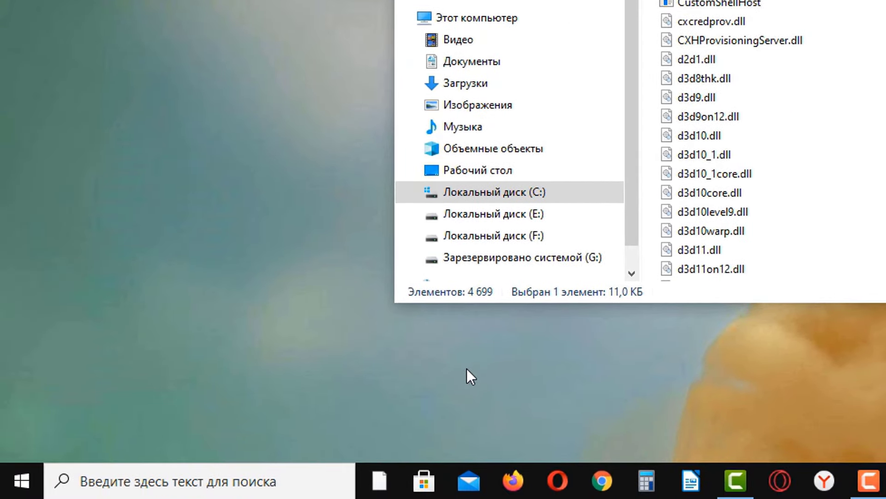
Open the shared startup folder with the Run command Shell:common startup and arrange it beside the system32 window.
key(super+r)
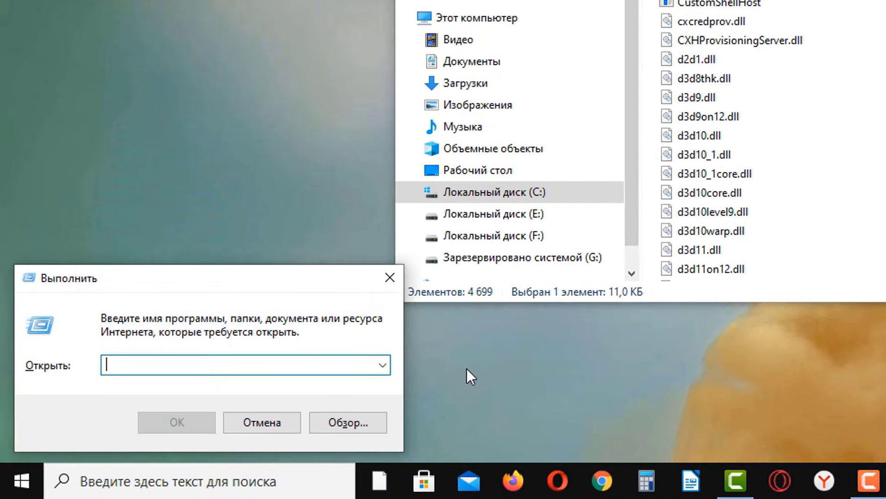
text(Shell:common startup)
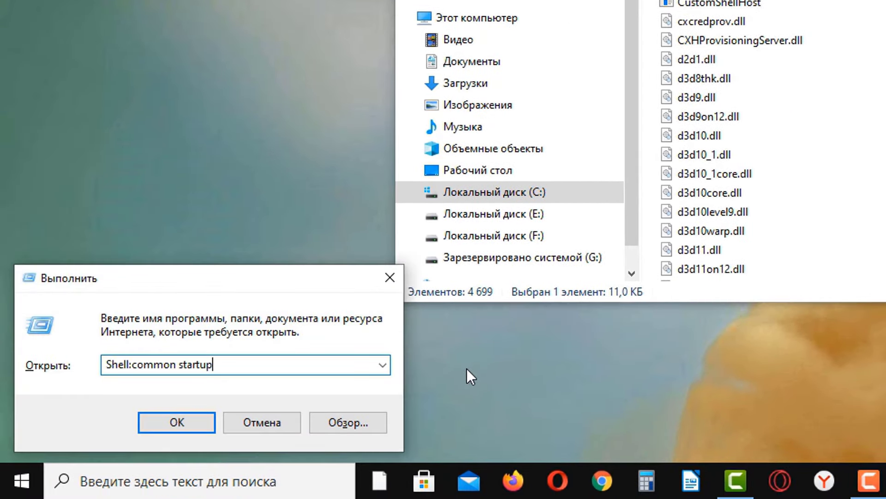
click(184, 423)
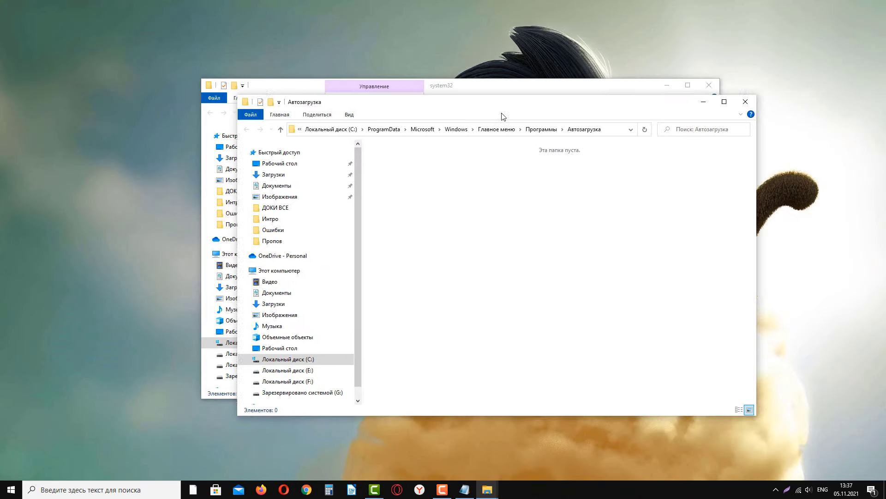
drag(503, 117, 667, 136)
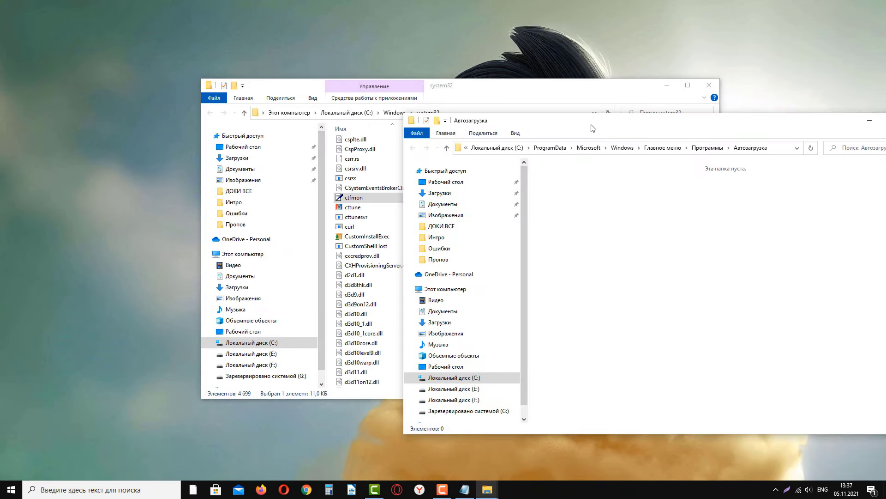
drag(489, 90, 357, 91)
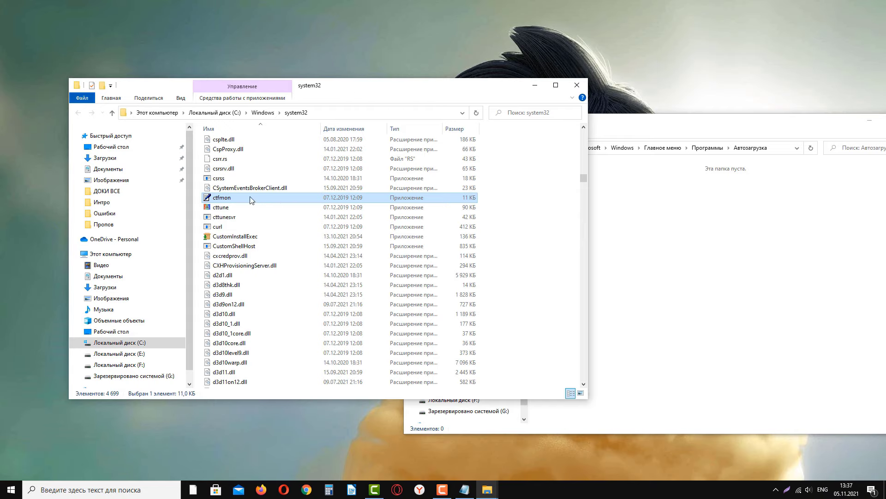
Move ctfmon from the Documents folder to the Автозагрузка folder with administrator permission, and return to the desktop.
drag(251, 198, 107, 169)
click(108, 170)
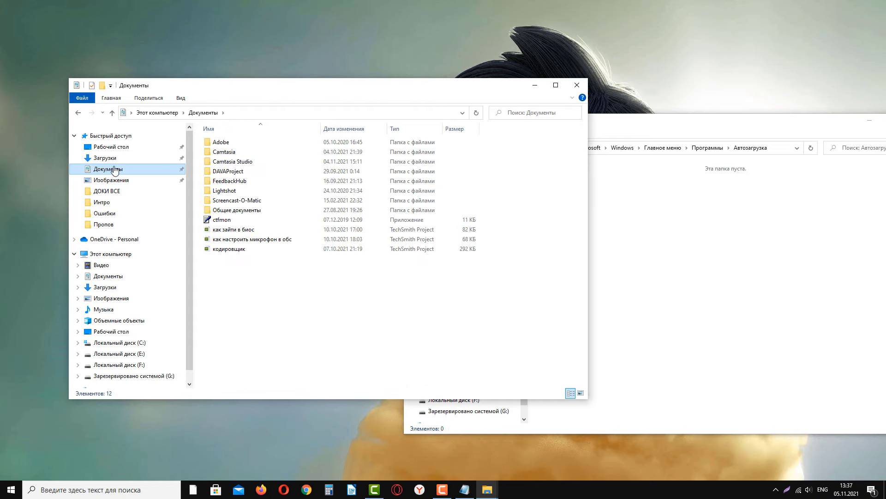
drag(227, 219, 822, 301)
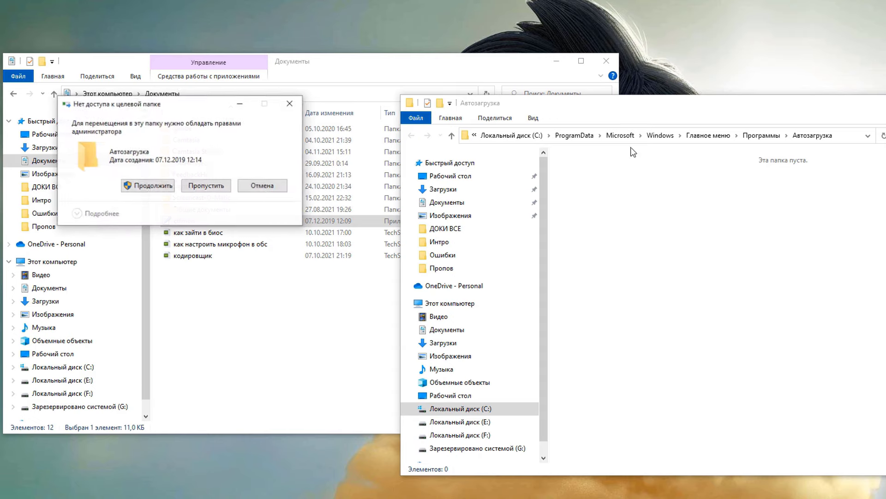
click(147, 186)
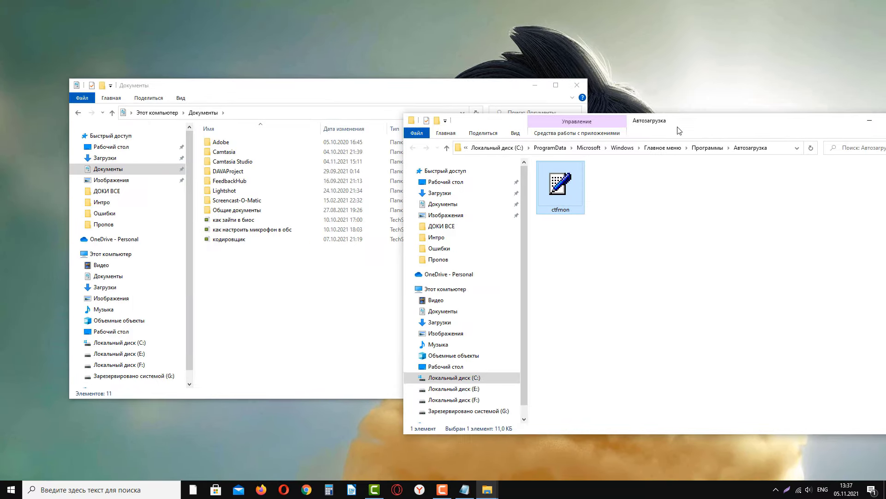
drag(757, 107, 444, 128)
click(423, 237)
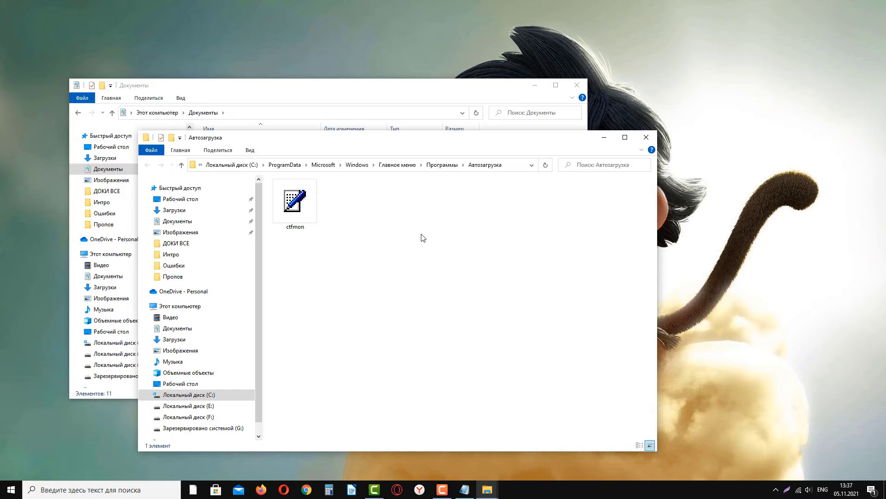
key(super+d)
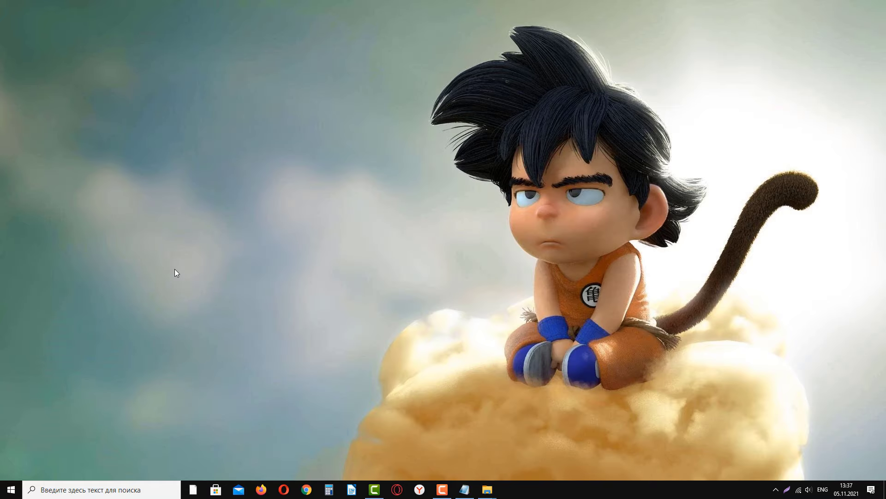